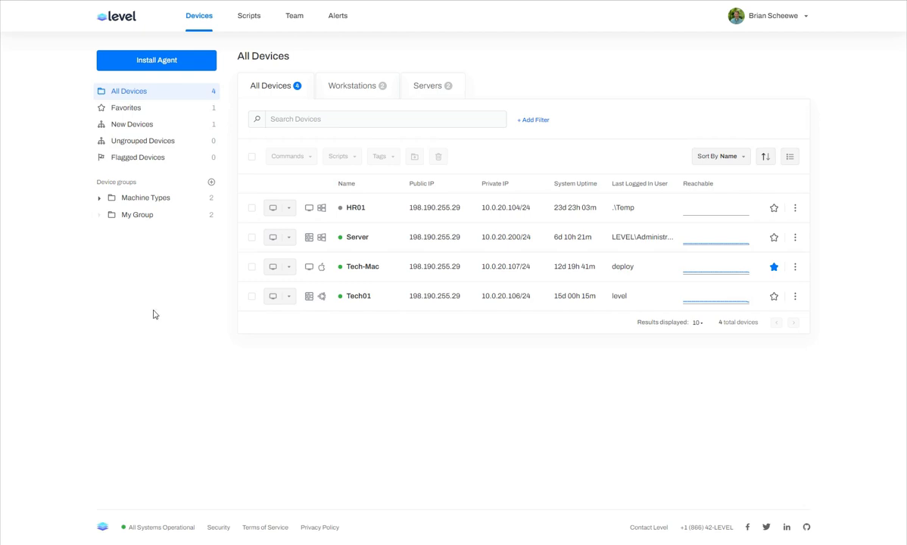
Generate the Windows agent install command for the My Group device group and copy it to the clipboard
click(167, 66)
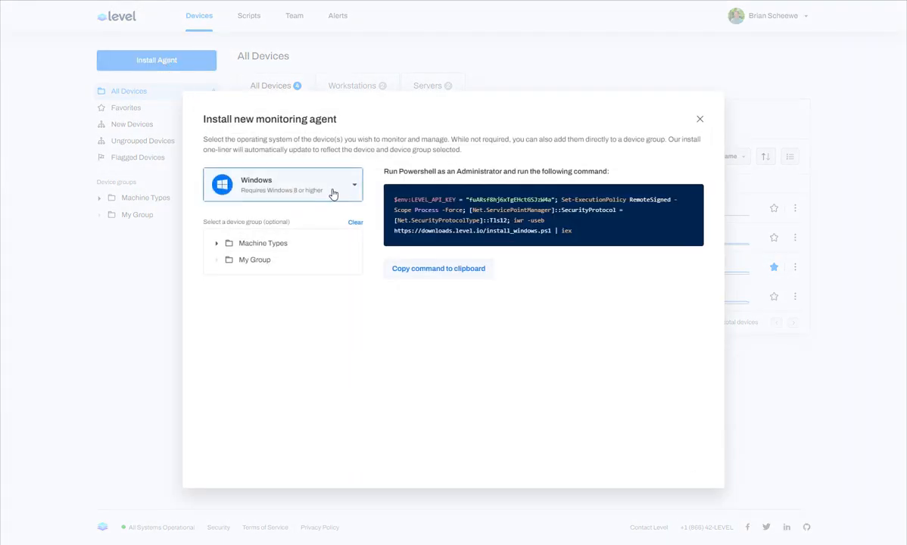
click(309, 189)
click(296, 187)
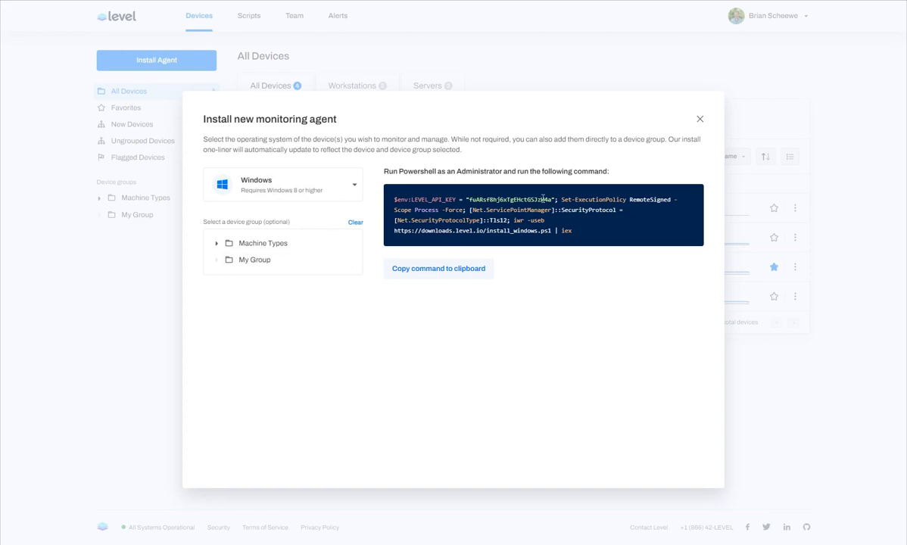
drag(557, 198, 467, 200)
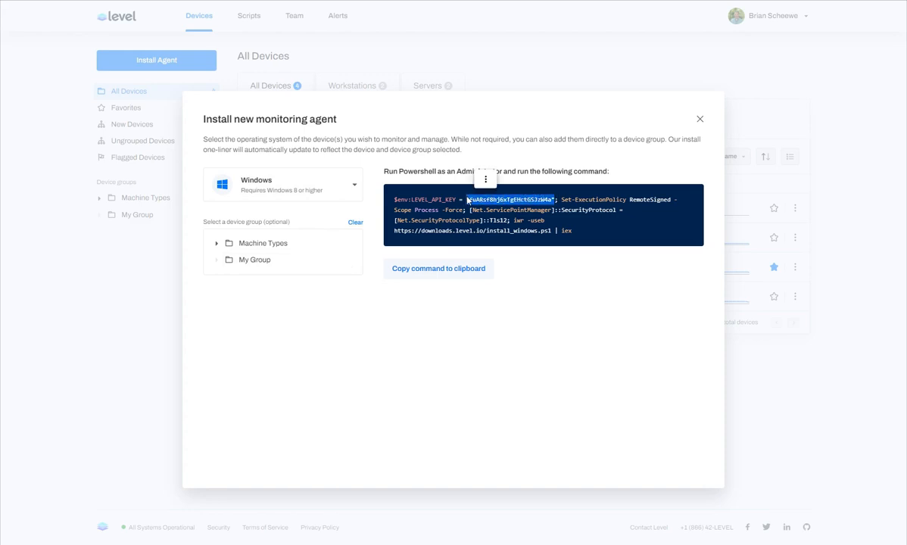
click(266, 263)
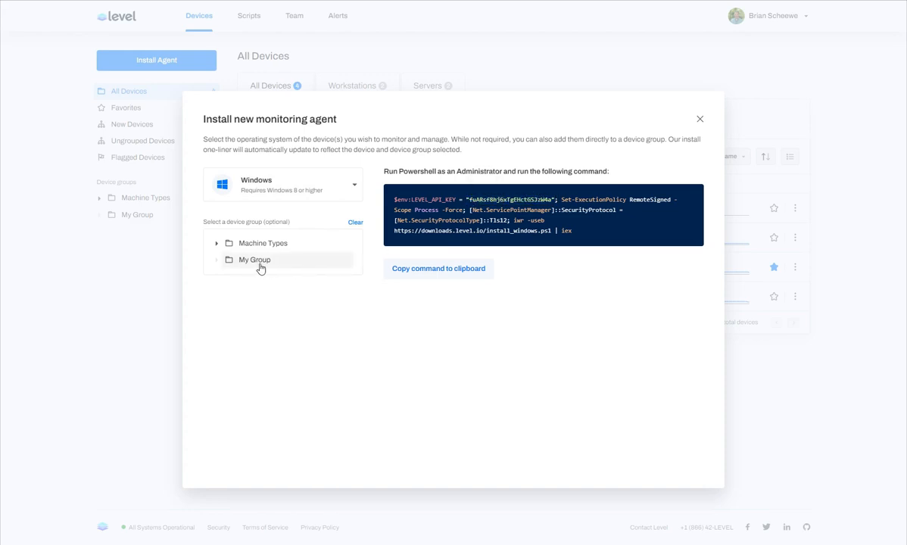
double_click(559, 200)
click(431, 271)
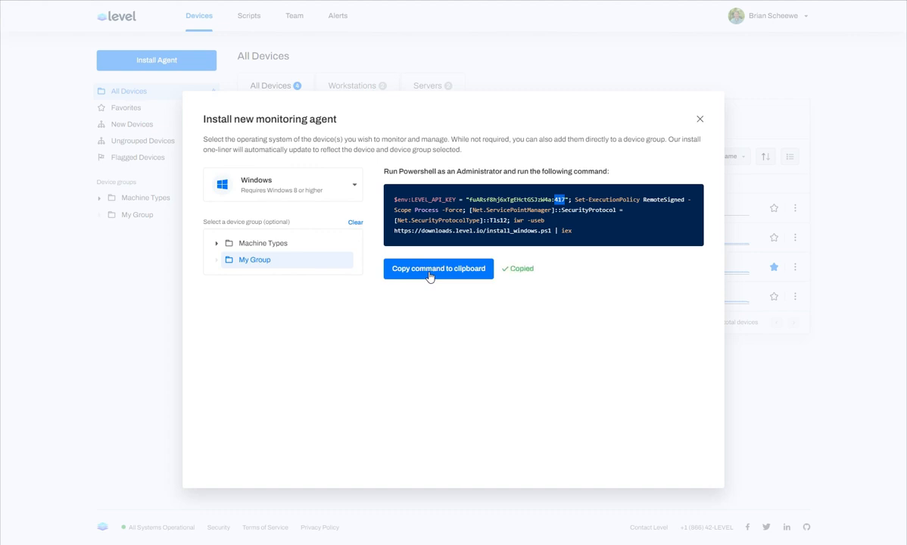
click(700, 121)
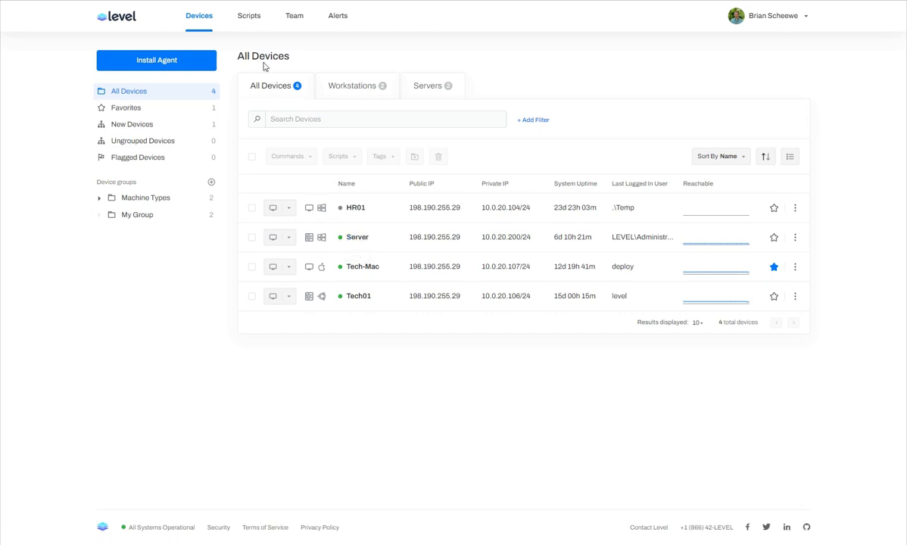
Examine the description and code of the saved script "Level installer GPO - Only run on single domain controller per AD" without changing it
click(245, 18)
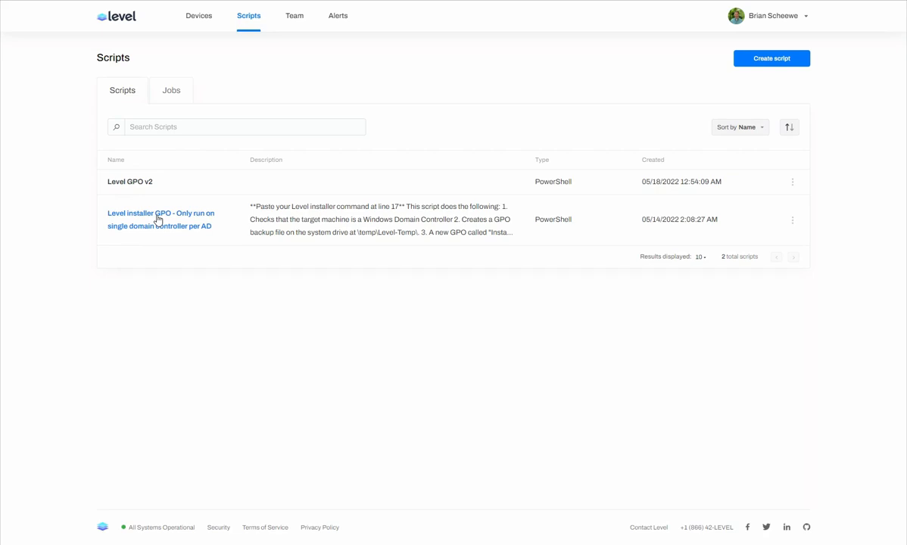
click(158, 219)
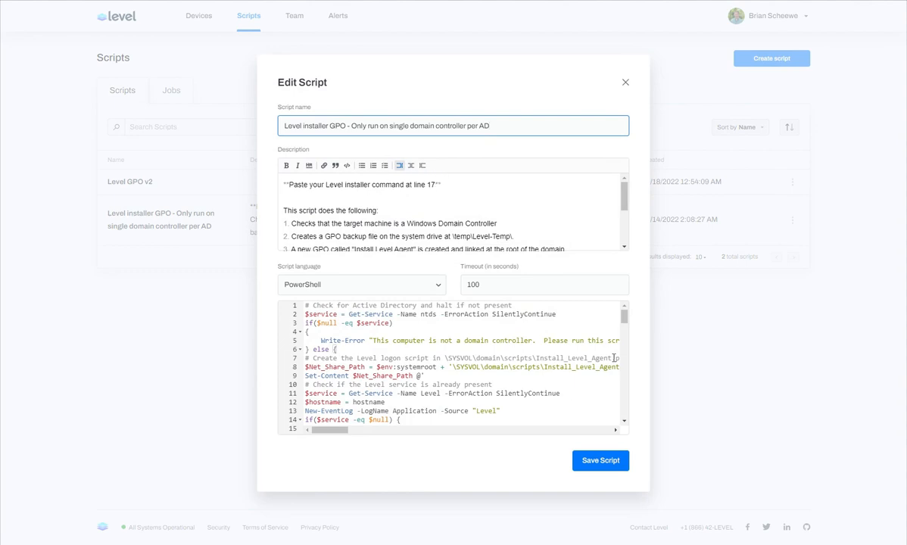
drag(624, 317, 625, 327)
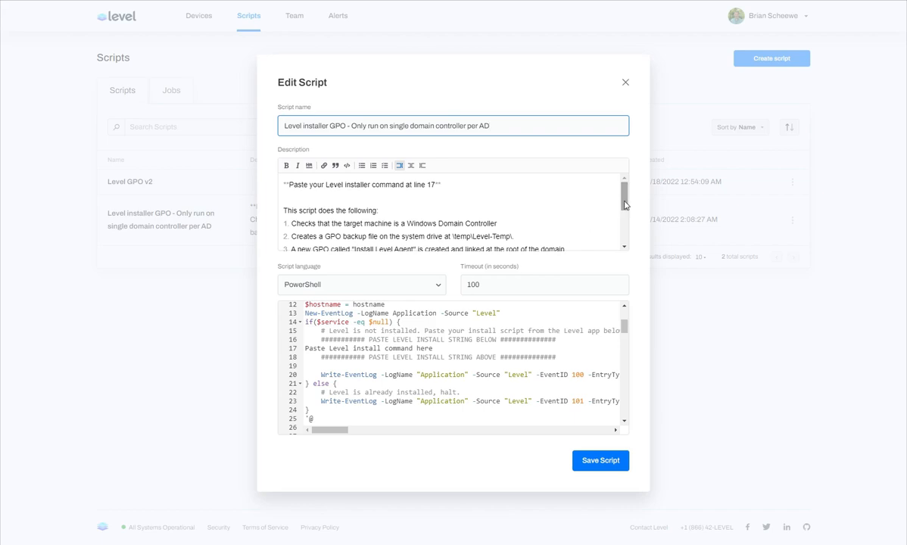
drag(625, 205, 625, 213)
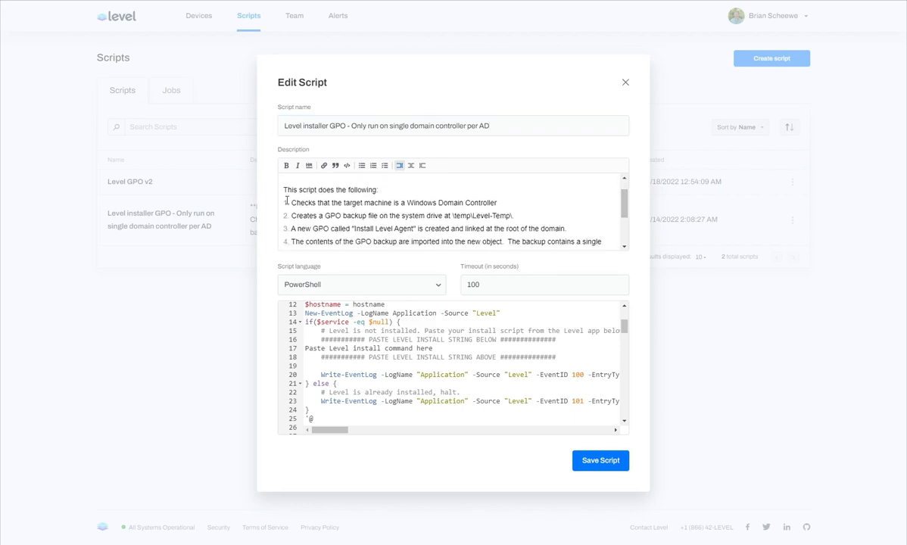
drag(290, 202, 484, 203)
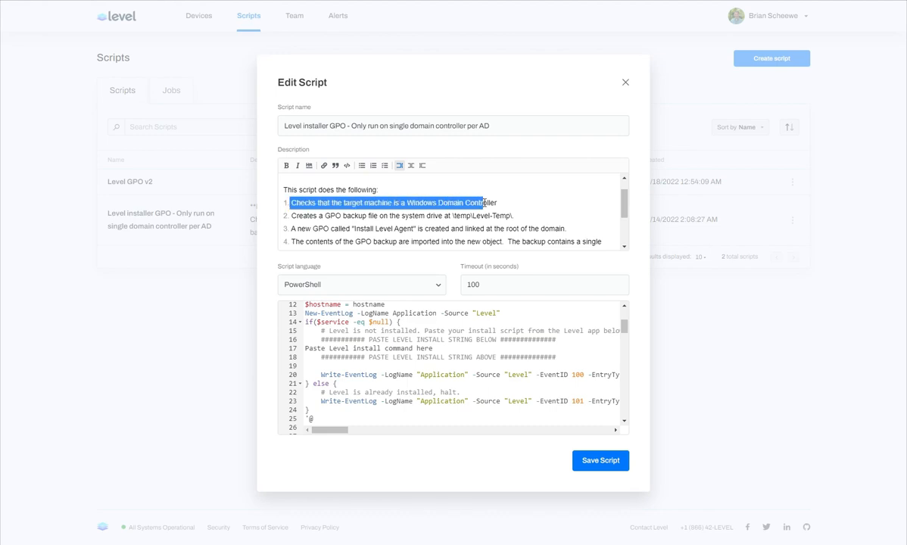
click(484, 203)
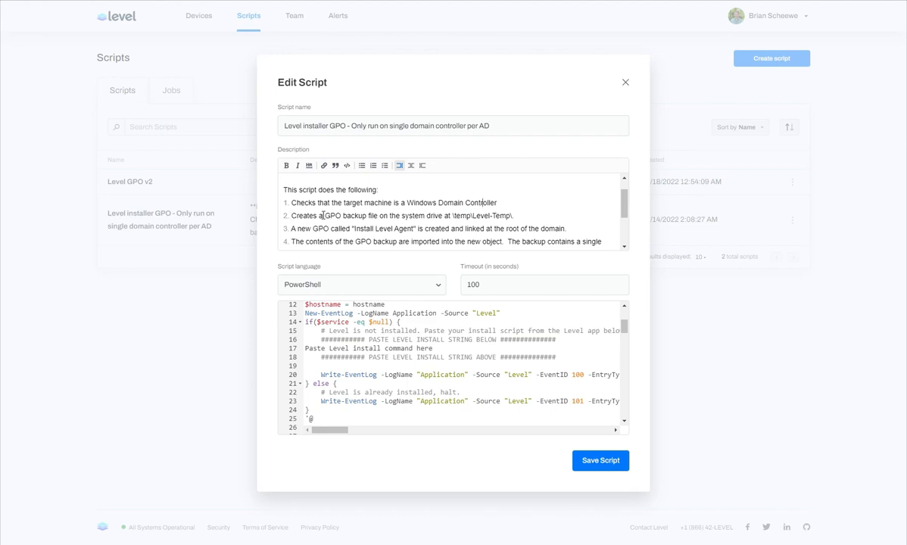
drag(453, 216, 516, 215)
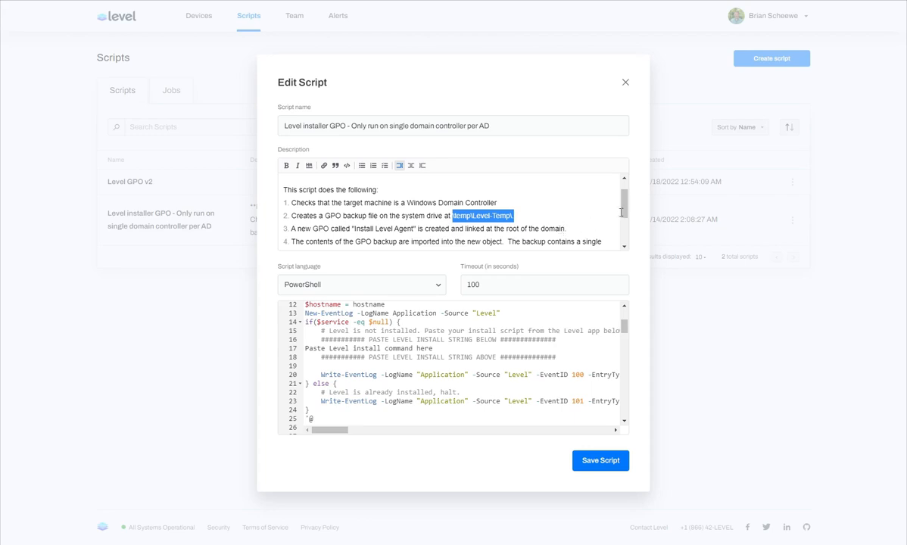
click(584, 193)
scroll(585, 203, down, 1)
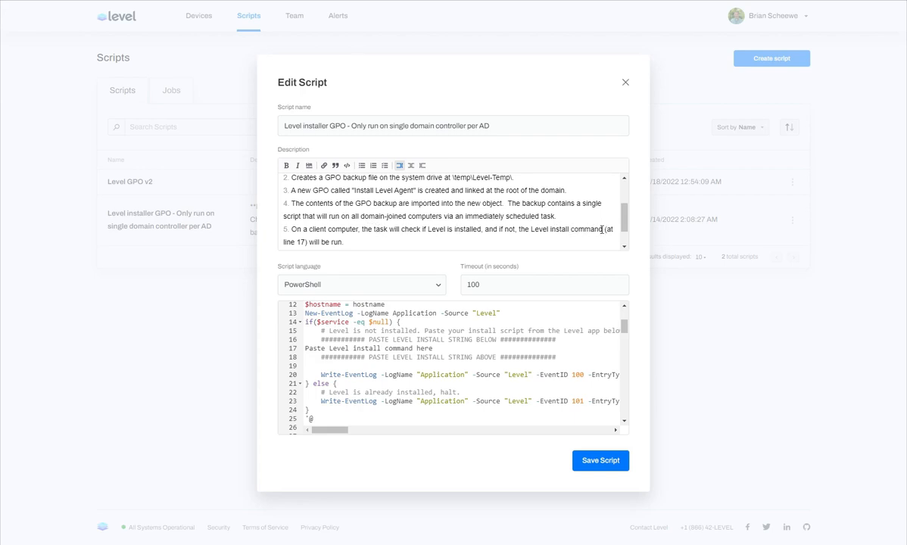
drag(626, 224, 626, 196)
scroll(620, 198, down, 3)
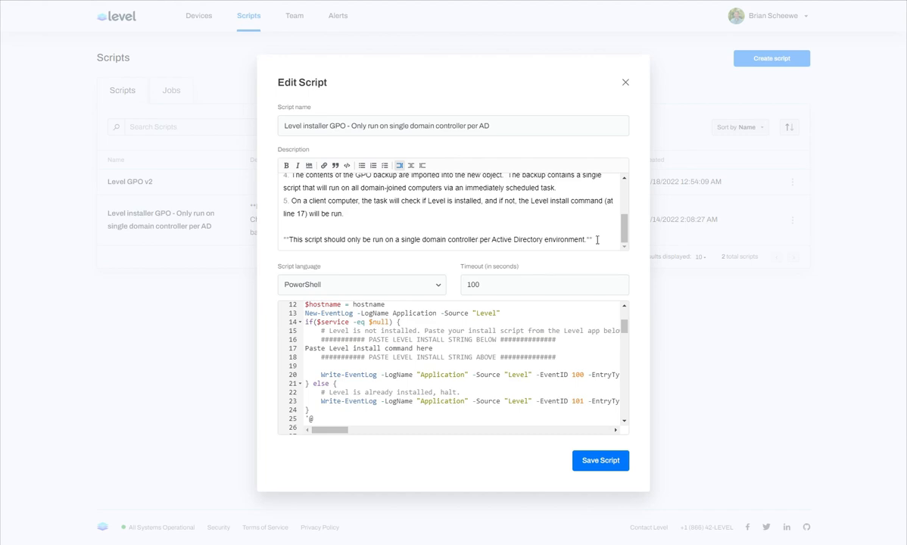
click(626, 82)
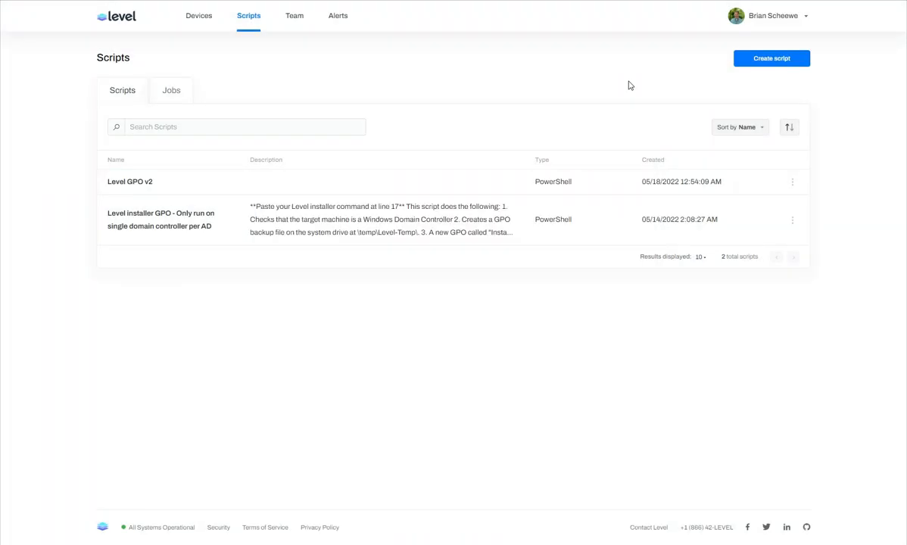
Select the device Server and choose the saved script "Level installer GPO - Only run on single domain controller per AD" to run on it
click(191, 17)
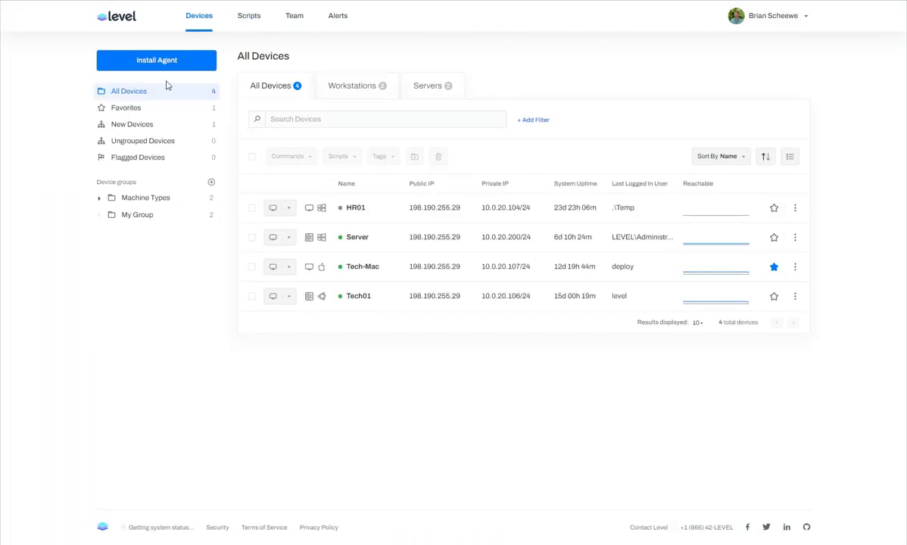
click(251, 240)
click(342, 157)
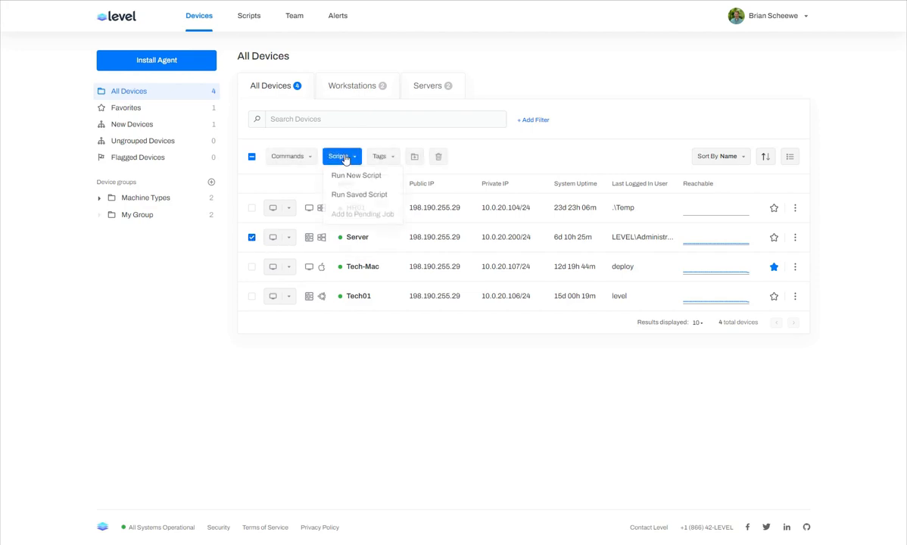
click(350, 196)
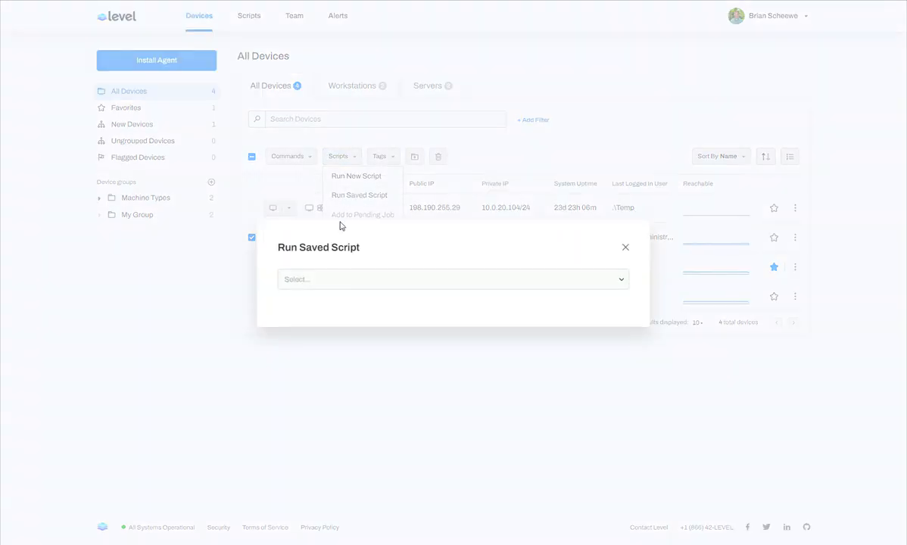
click(339, 282)
click(324, 317)
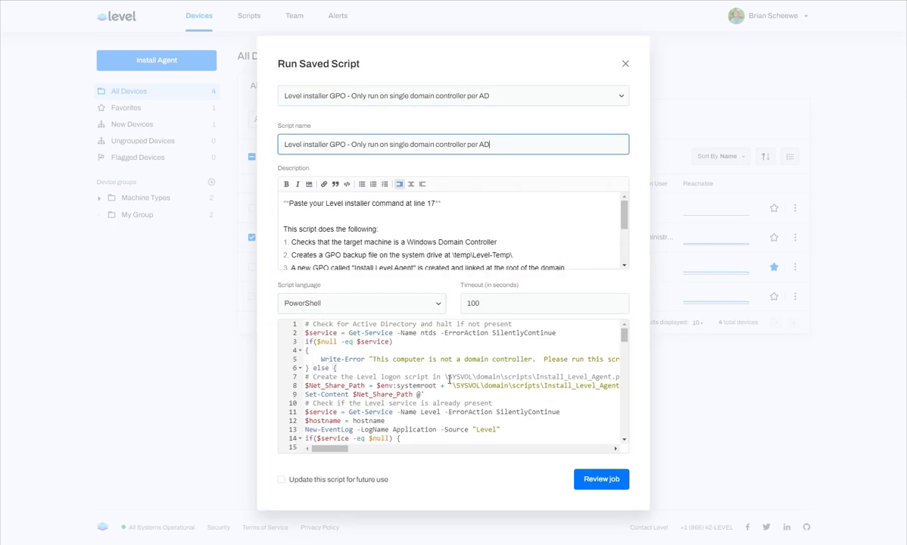
Replace the placeholder on line 17 of the script with the copied Level install command, including its API key
scroll(614, 334, down, 3)
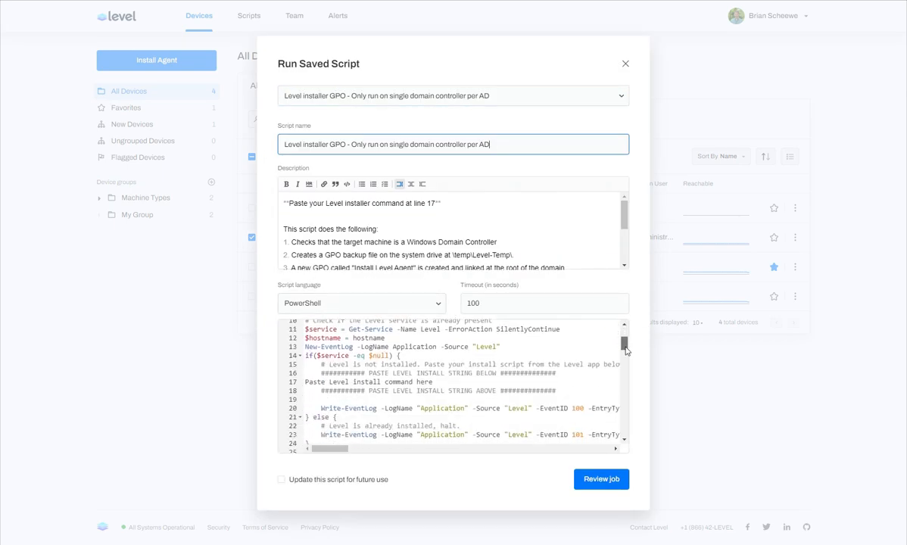
drag(440, 383, 304, 382)
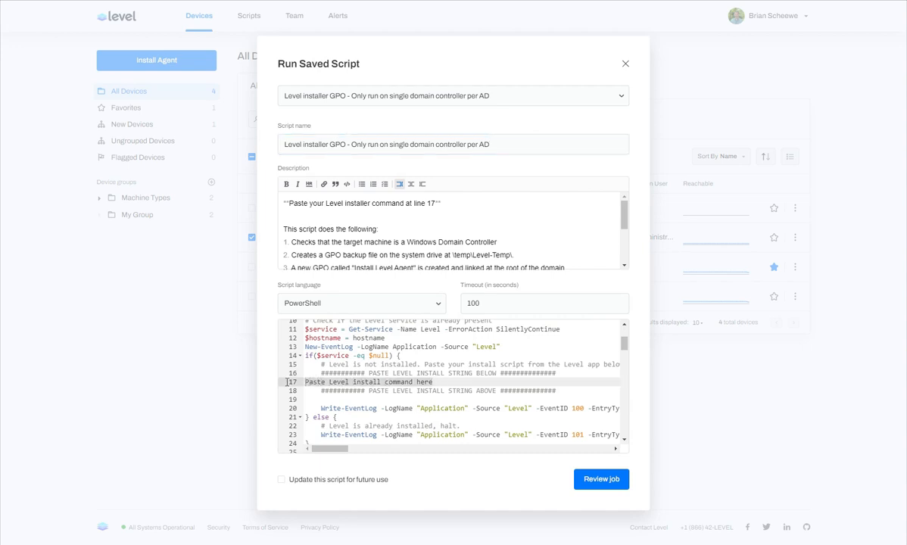
key(ctrl+v)
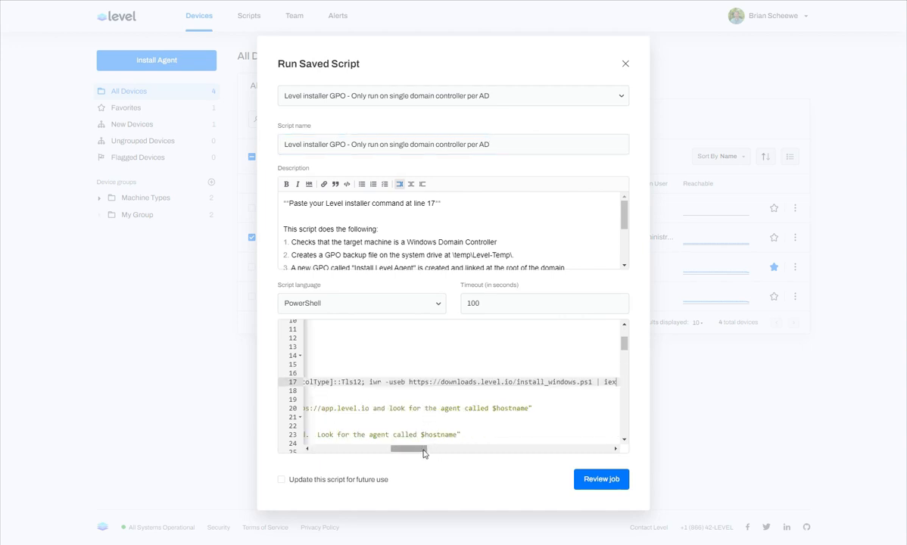
drag(424, 449, 337, 452)
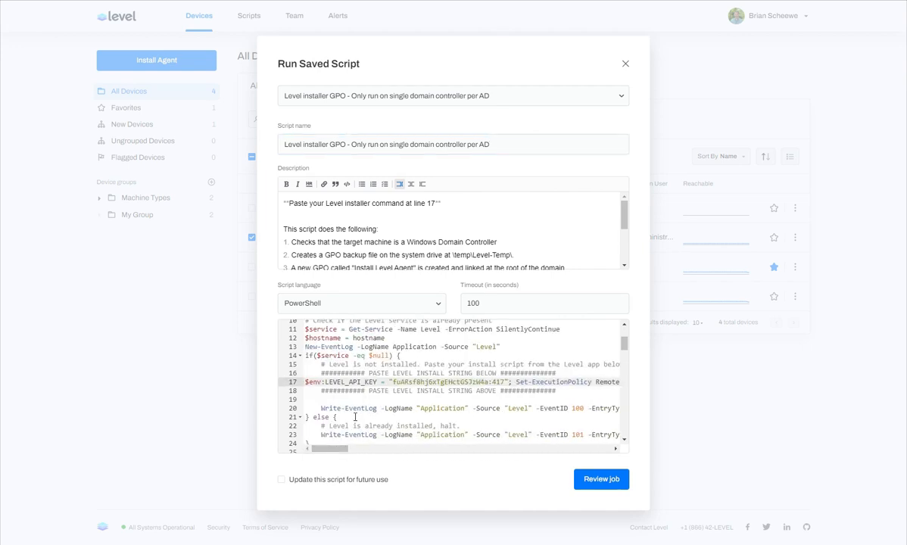
Review the job's description, execute the script on Server and inspect its output
click(603, 480)
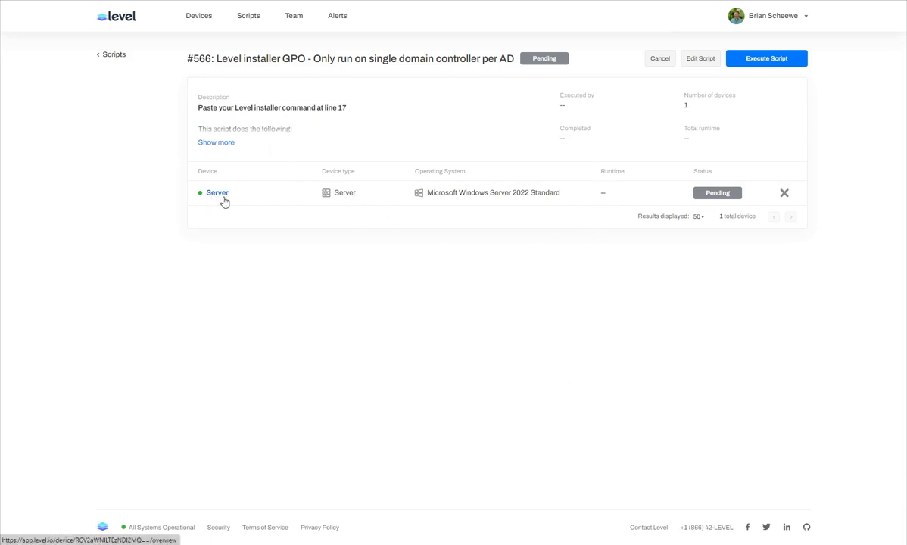
click(216, 144)
click(218, 270)
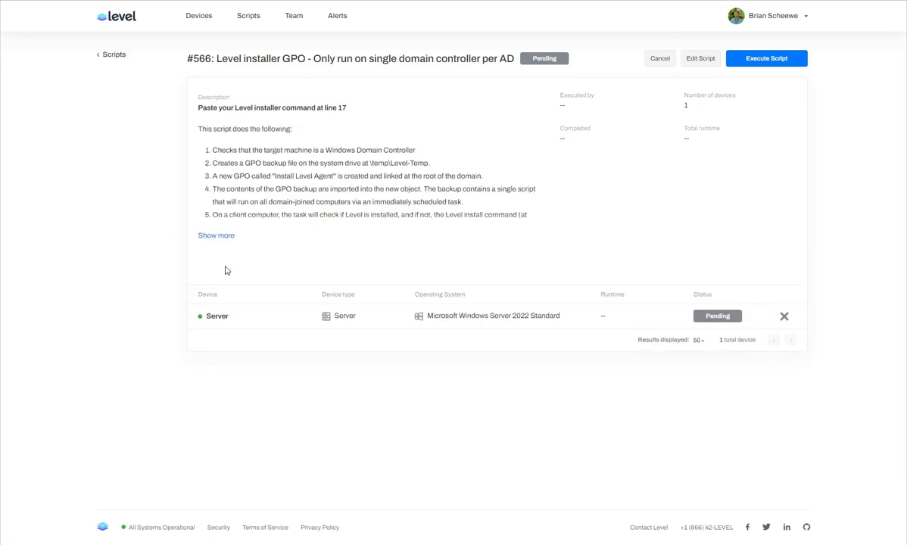
click(765, 65)
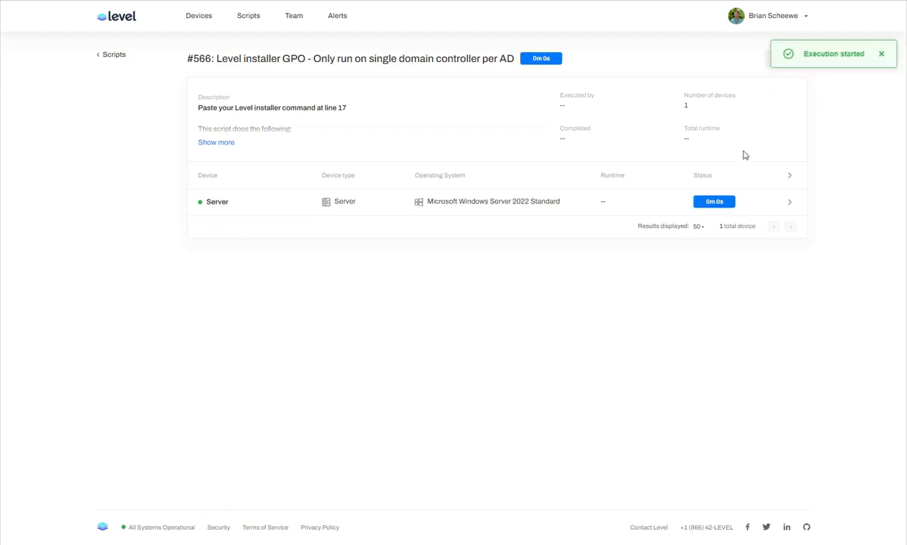
click(790, 179)
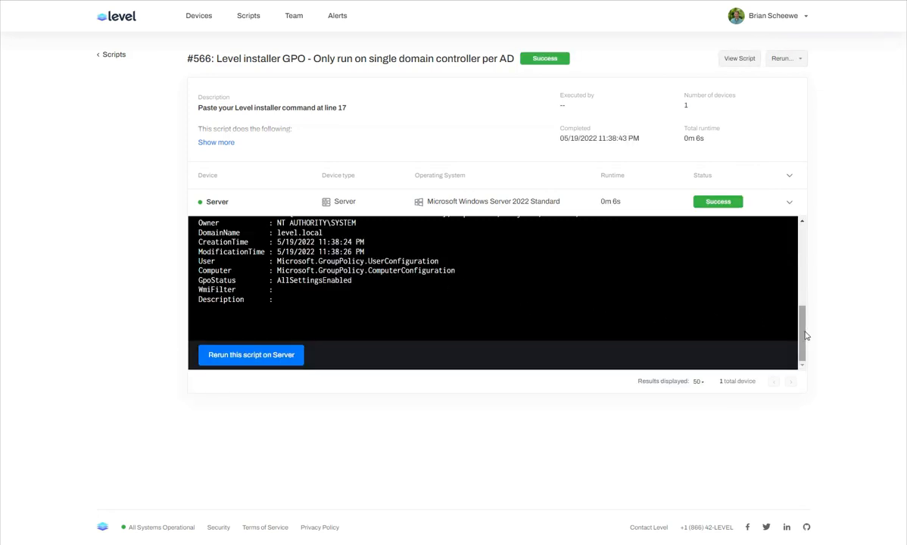
drag(801, 334, 794, 313)
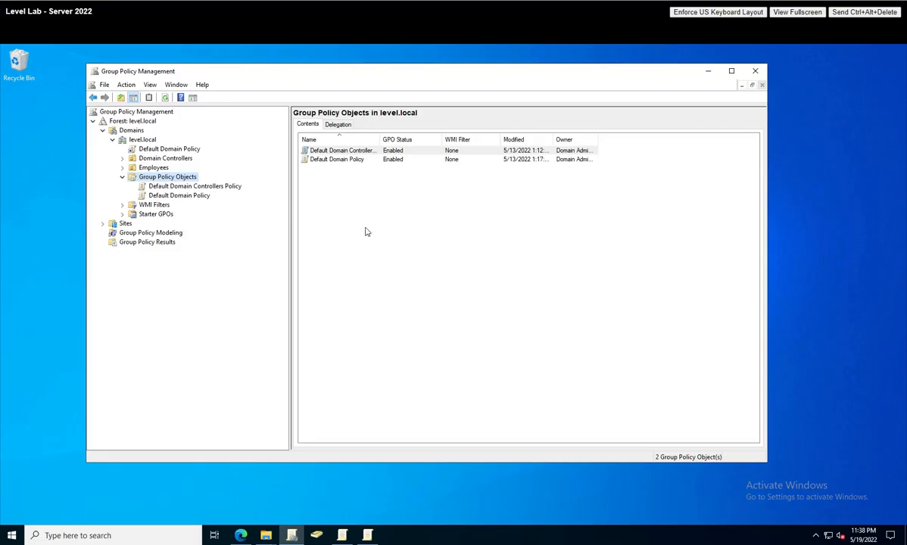
In Group Policy Management on the Server 2022 machine, view the default domain policy and refresh the Group Policy Objects of level.local
click(171, 186)
click(177, 194)
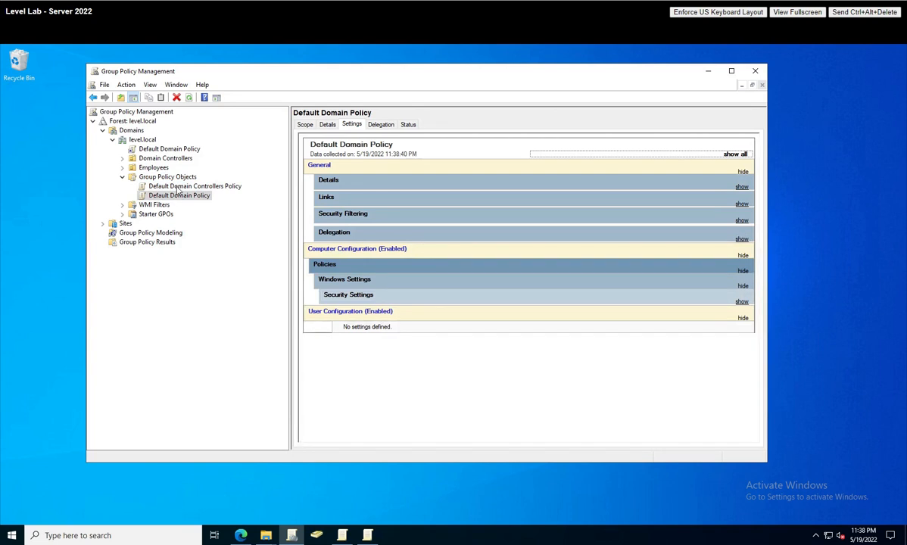
click(168, 176)
right_click(173, 177)
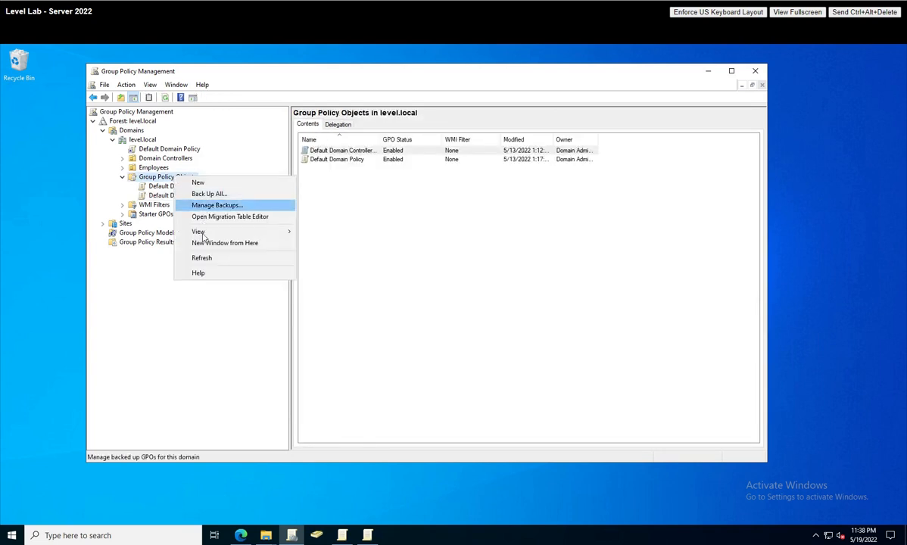
click(202, 257)
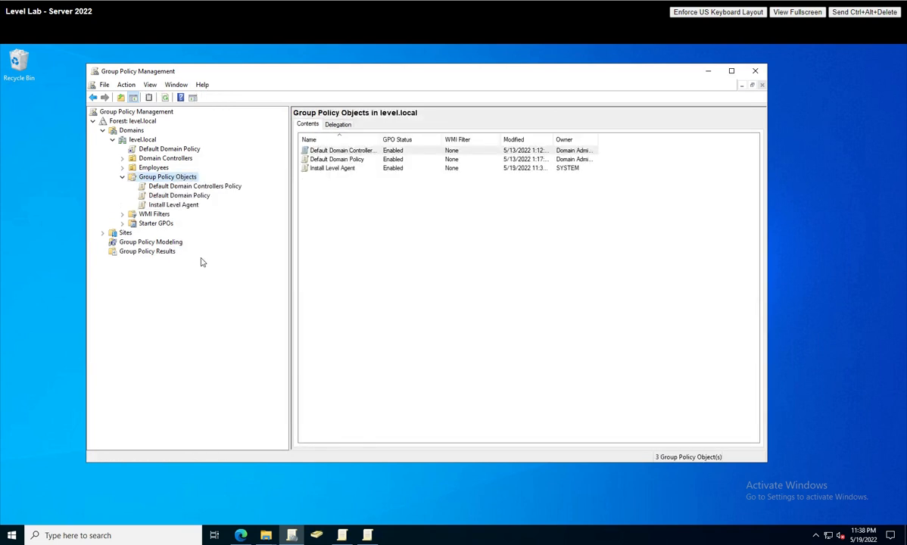
Show the Install Level Agent policy's settings, expanding Scheduled Tasks down to the contents of its immediate task
click(174, 205)
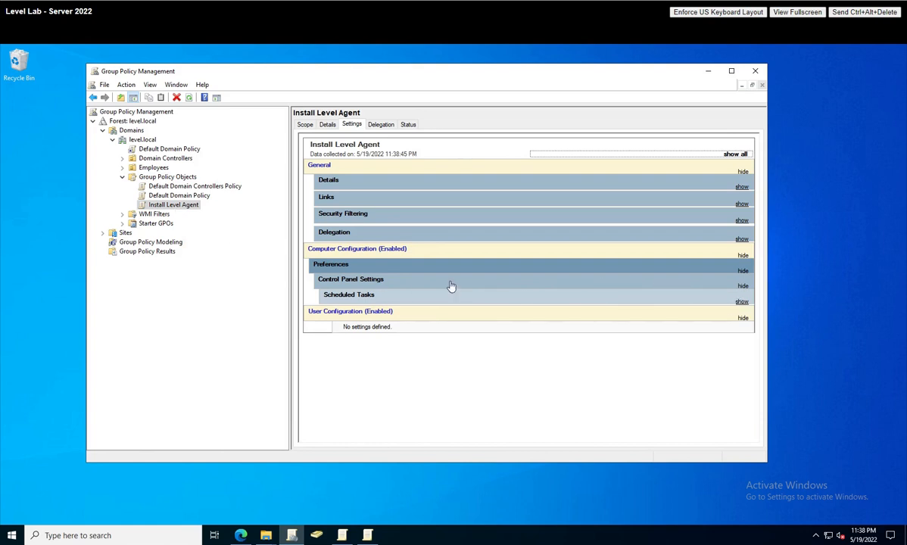
click(742, 301)
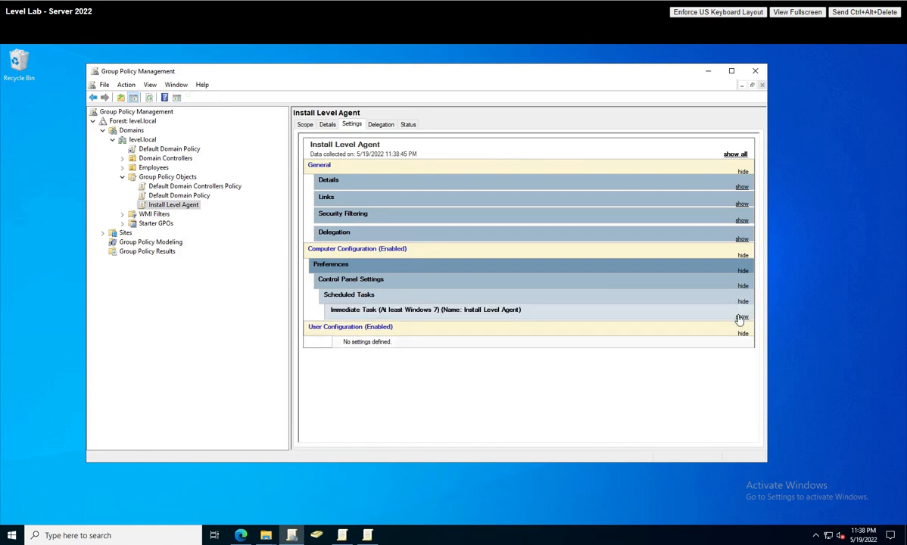
click(742, 318)
click(742, 332)
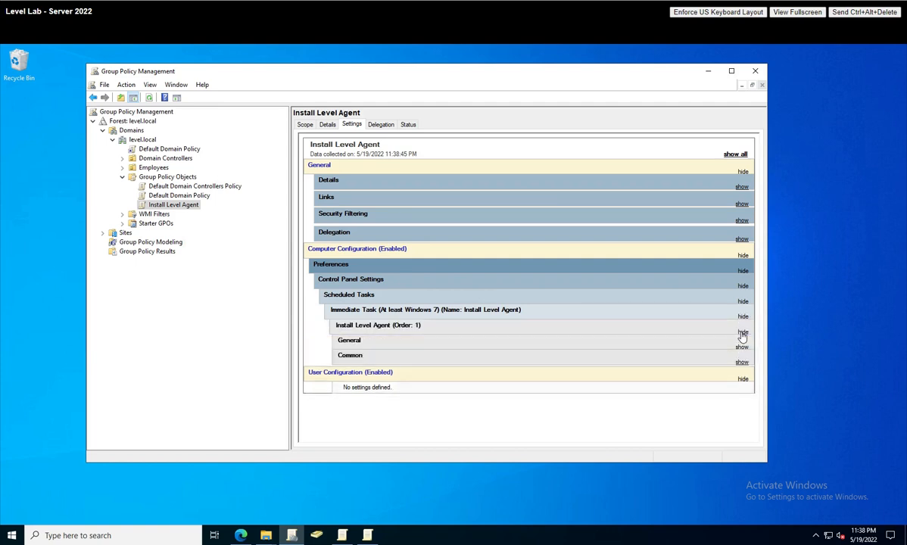
Expand the General section of the Install Level Agent task and examine its program path and PowerShell arguments
click(742, 347)
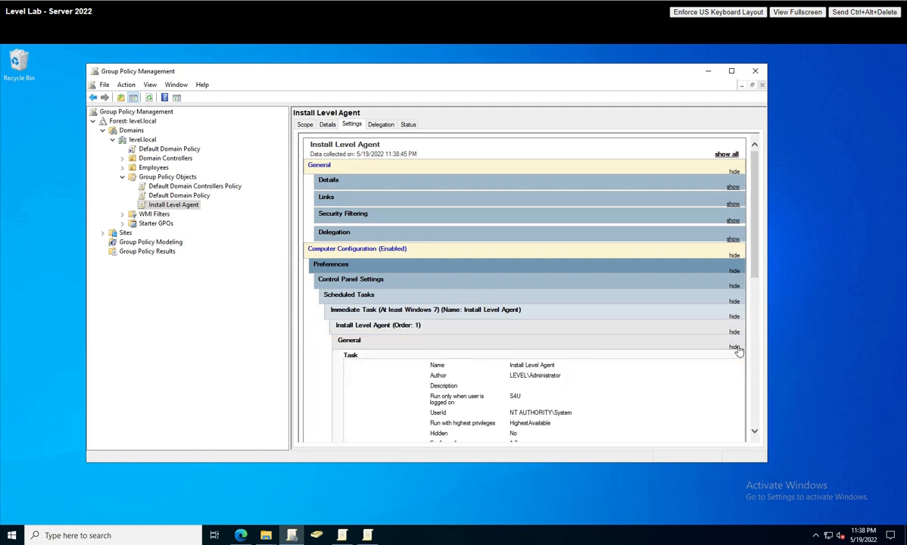
scroll(718, 362, down, 4)
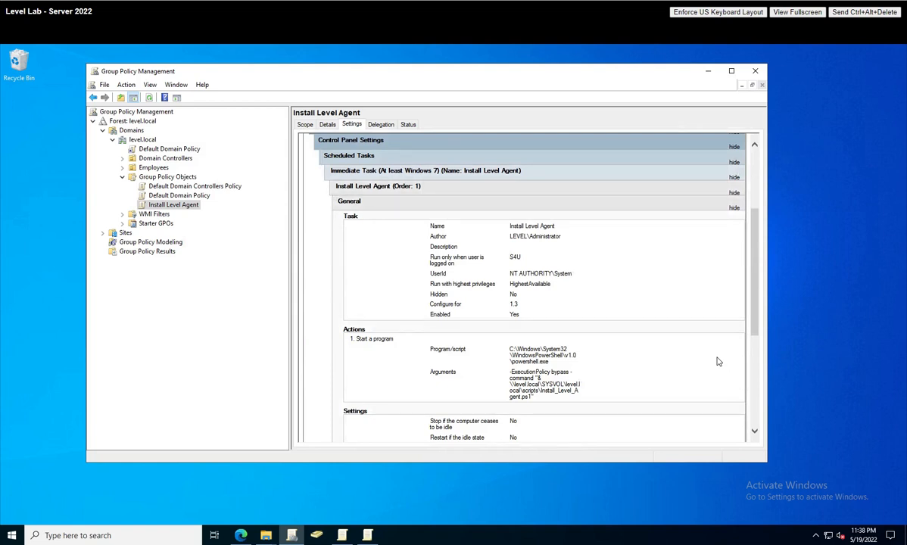
scroll(718, 361, down, 3)
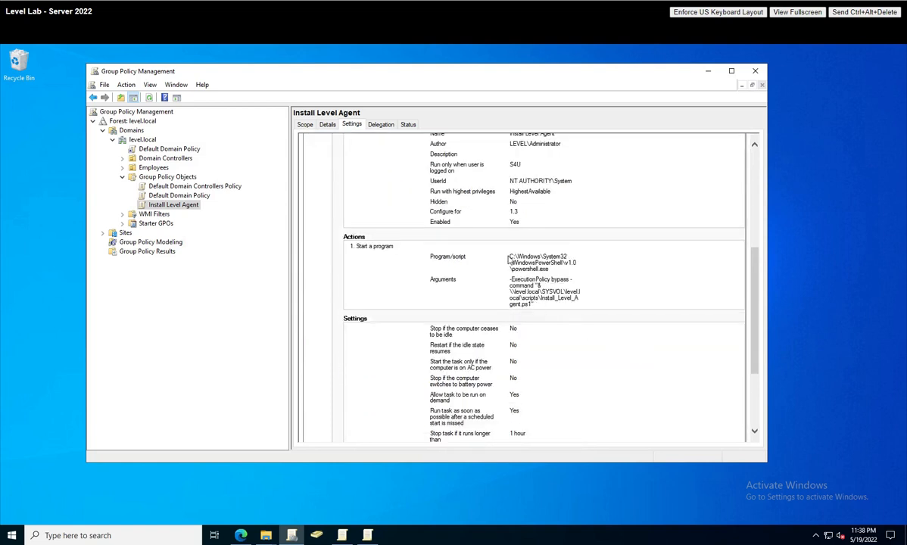
drag(509, 258, 533, 307)
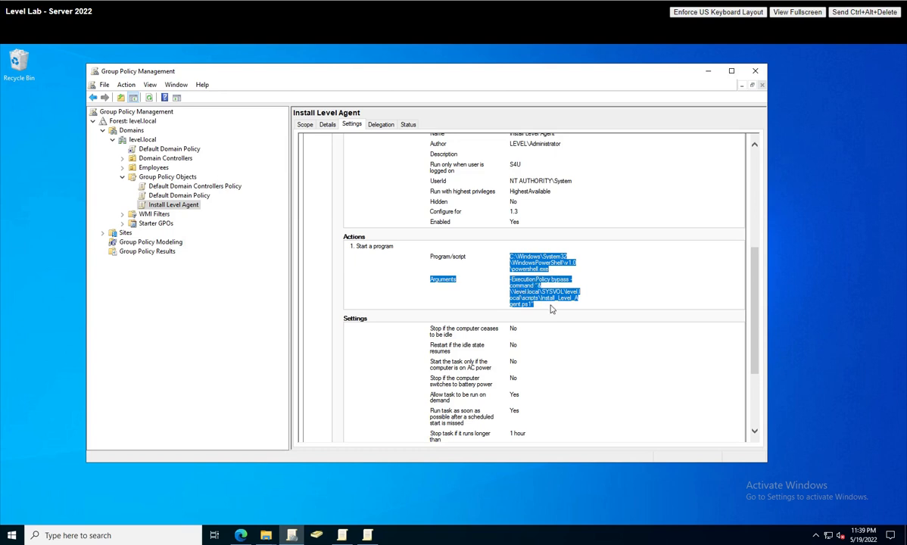
click(518, 289)
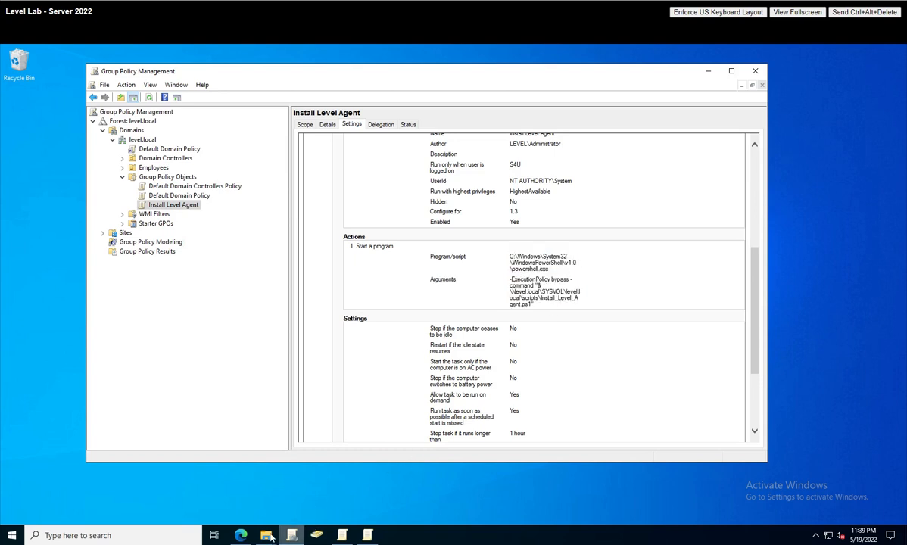
Switch to File Explorer, check the domain's SYSVOL scripts folder for Install_Level_Agent.ps1, and close the folder window
mouse_move(269, 536)
click(228, 489)
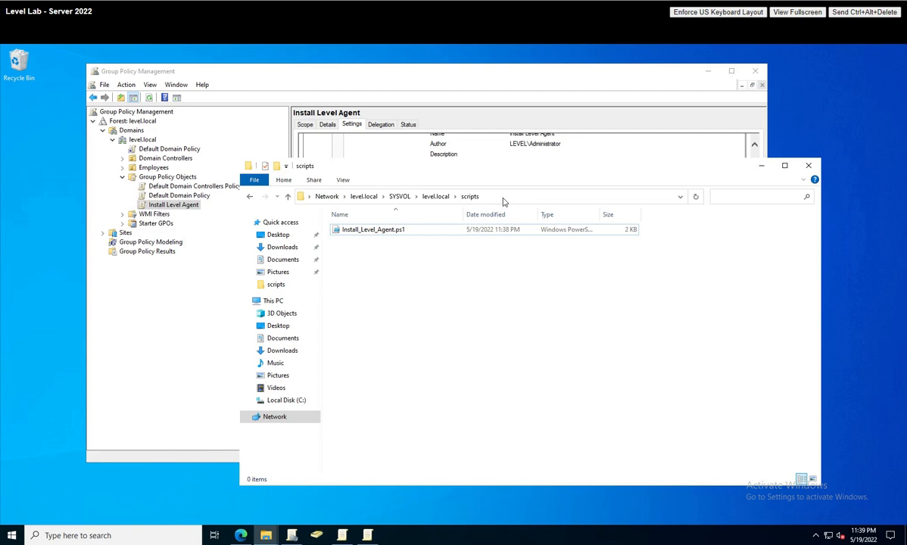
drag(530, 178, 544, 181)
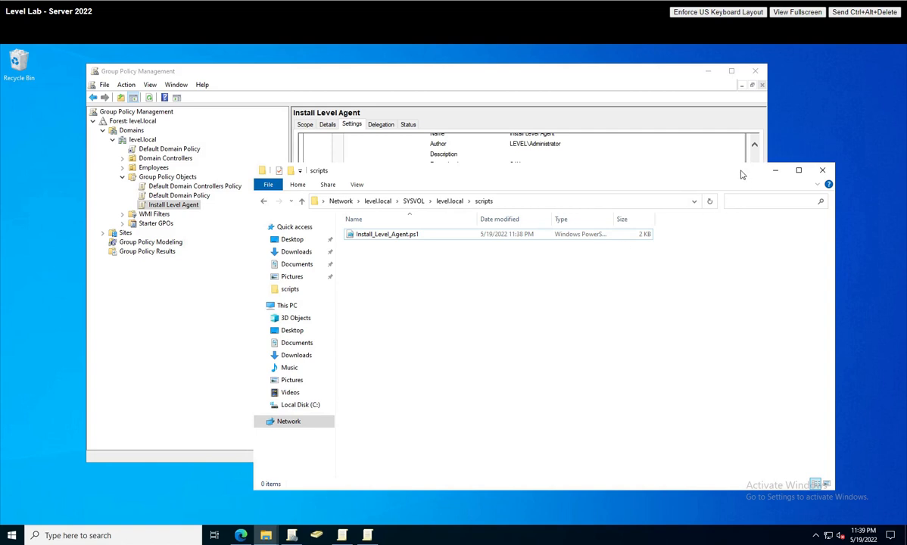
drag(742, 174, 752, 178)
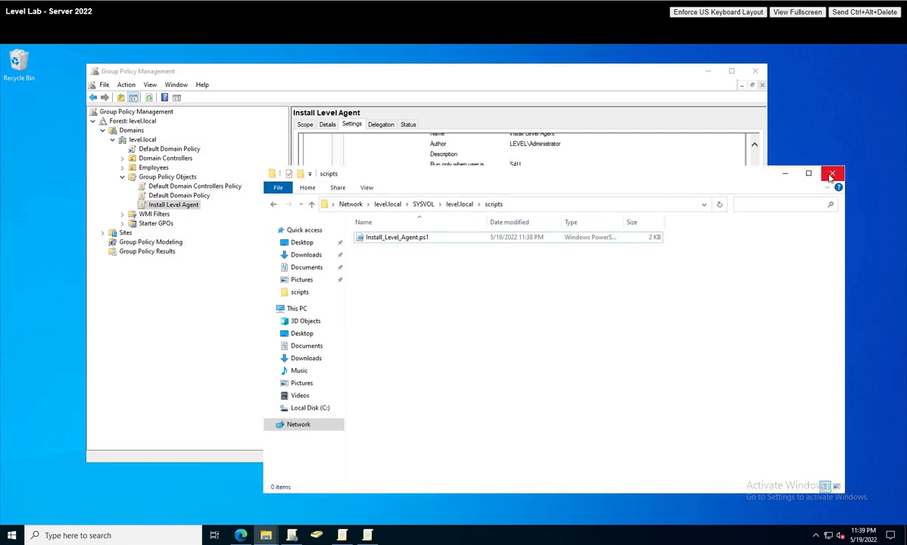
click(831, 175)
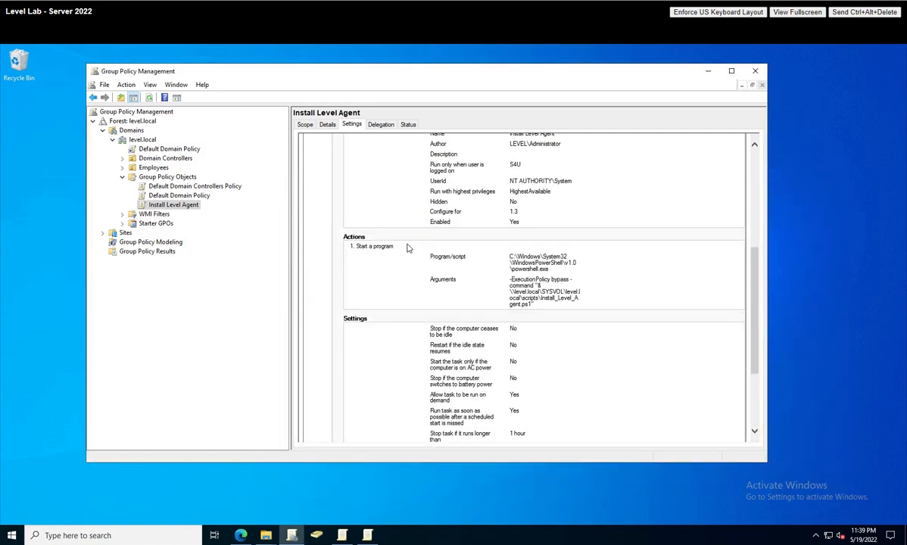
Refresh the level.local domain in Group Policy Management and select the Install Level Agent policy linked directly under it
click(141, 141)
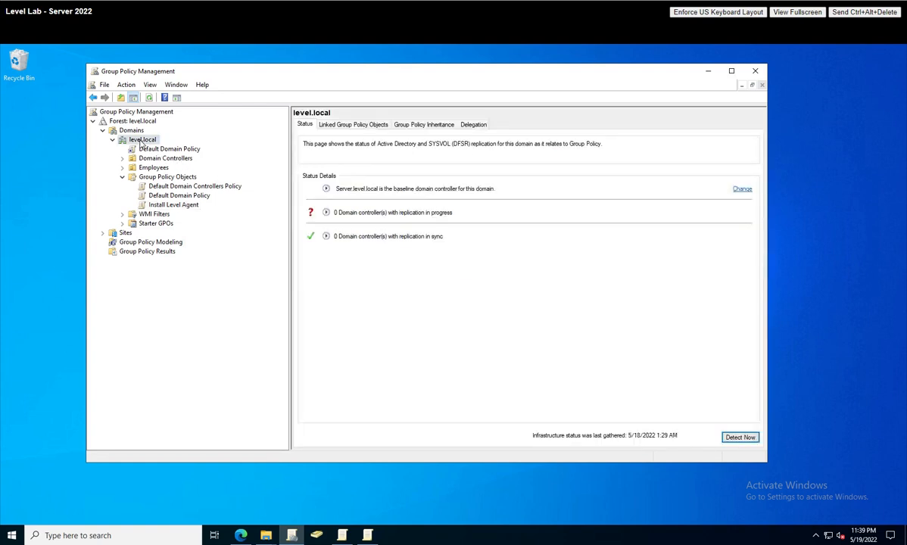
right_click(141, 141)
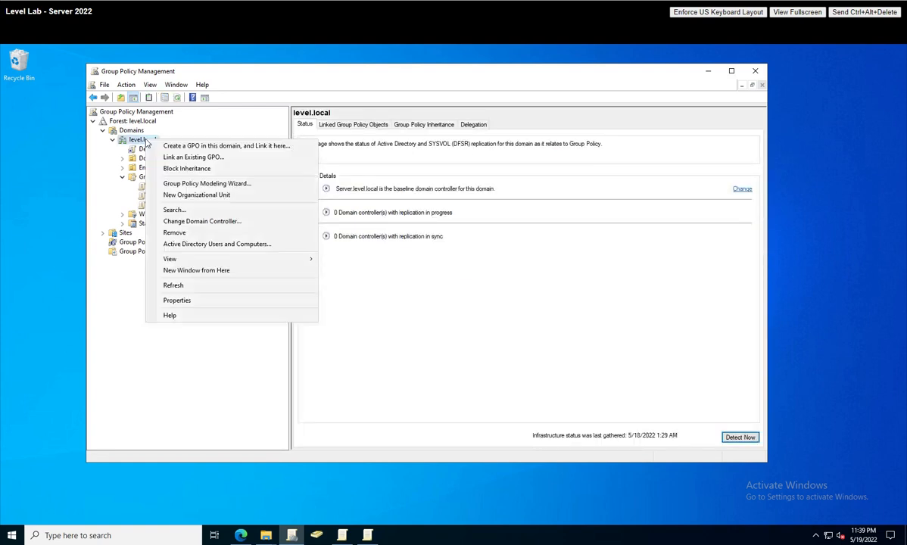
click(178, 285)
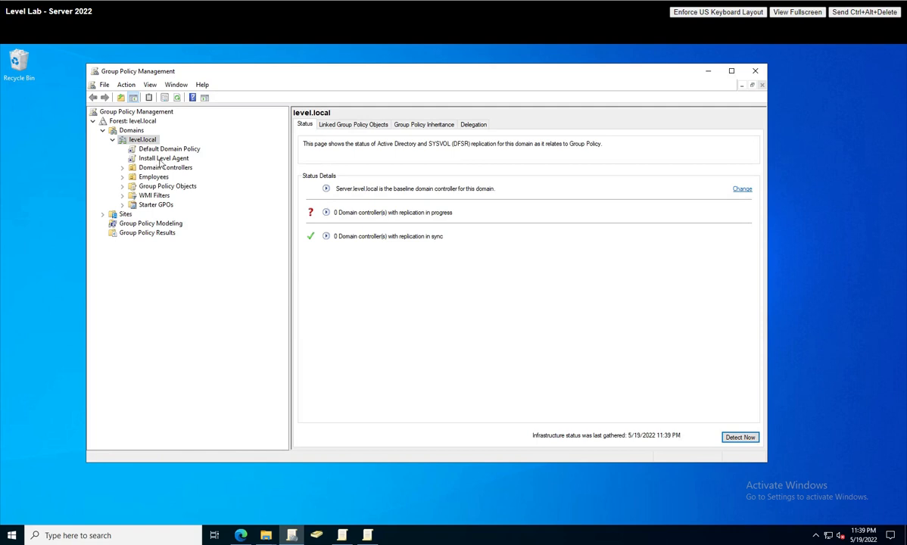
click(159, 160)
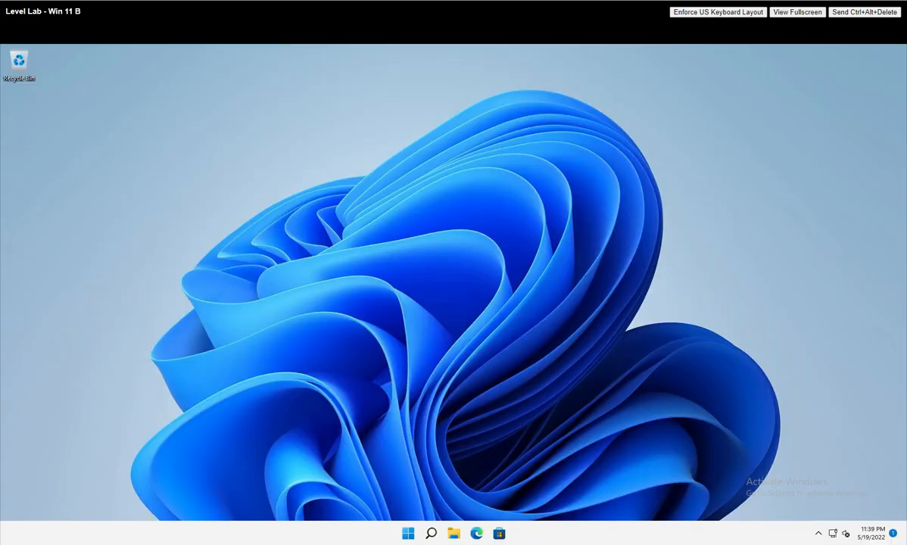
On the Win 11 B machine, open Windows Terminal and run gpupdate /force to update its policies
right_click(409, 535)
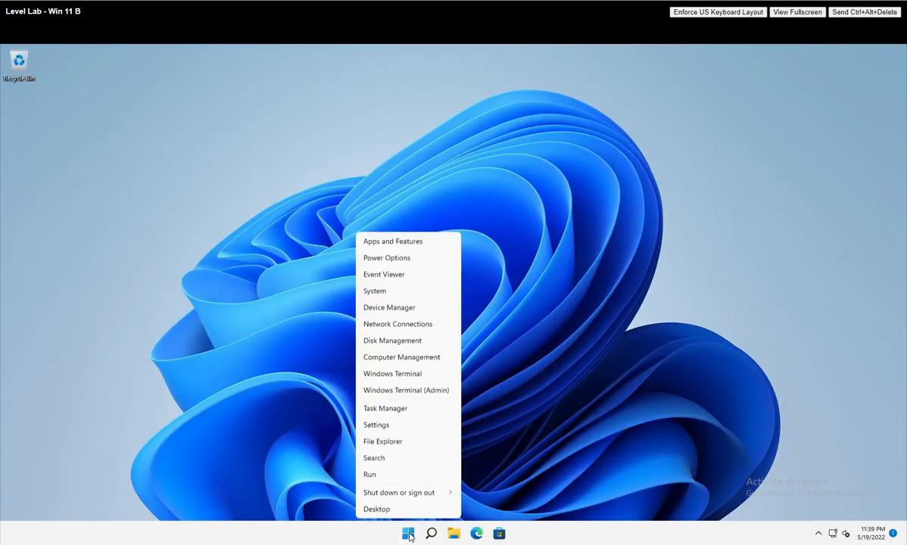
click(385, 379)
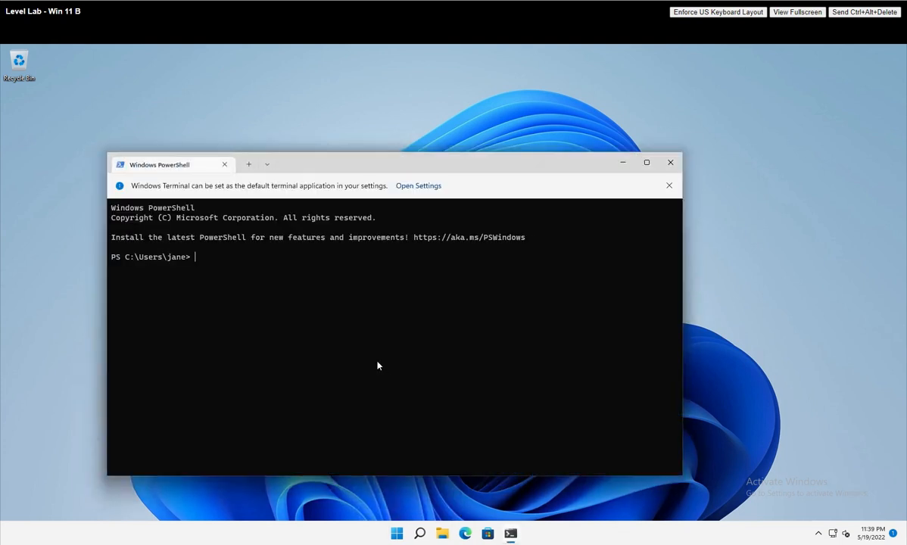
key(Return)
key(Return)
key(Return)
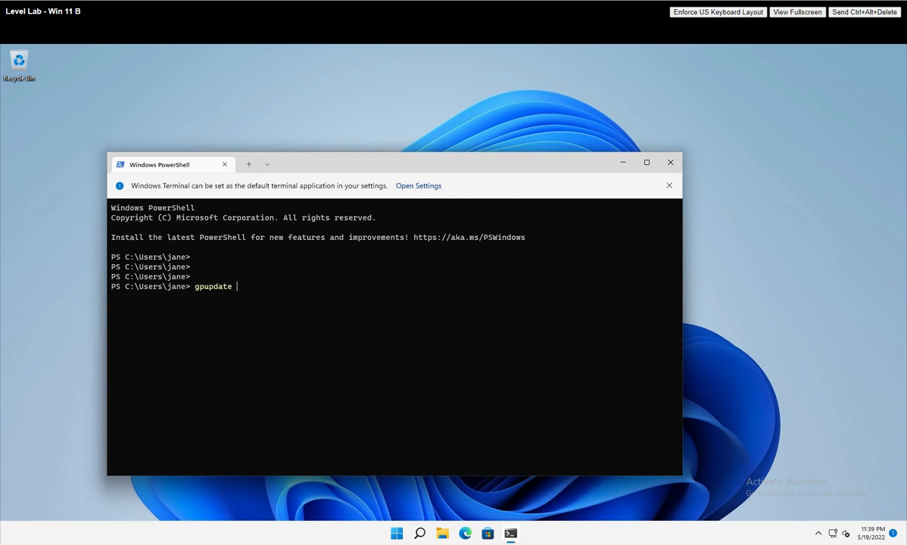
text(gpupdate /force)
key(Return)
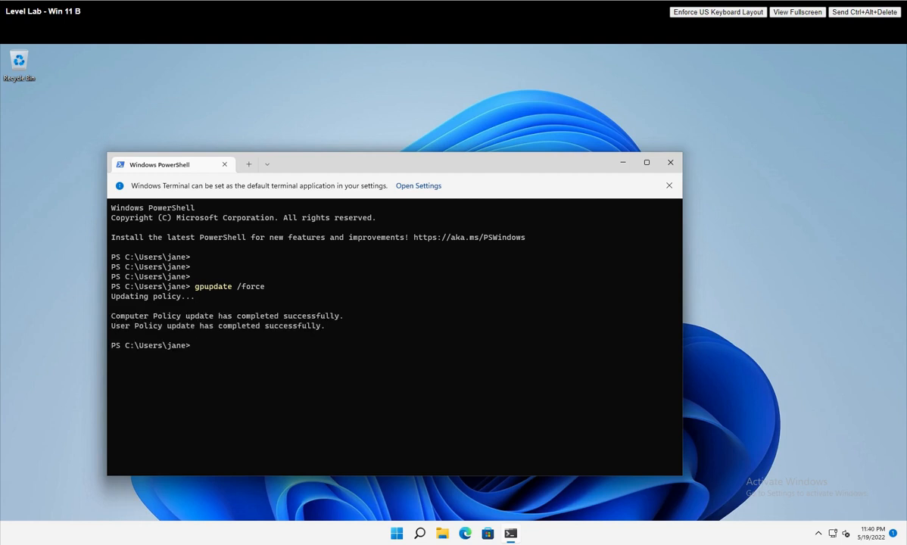
Open the Windows Application log in Event Viewer, and restore, reposition and widen the window until the event source column shows
right_click(395, 534)
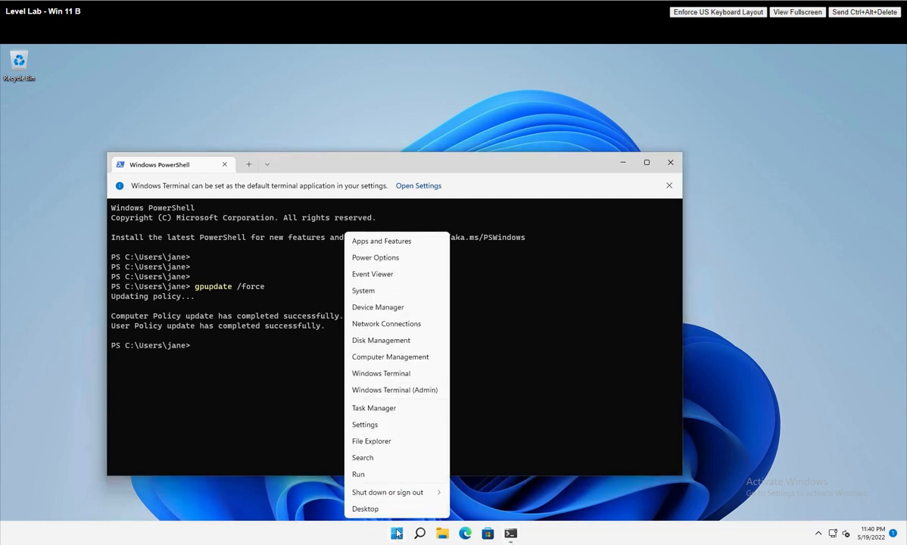
click(364, 275)
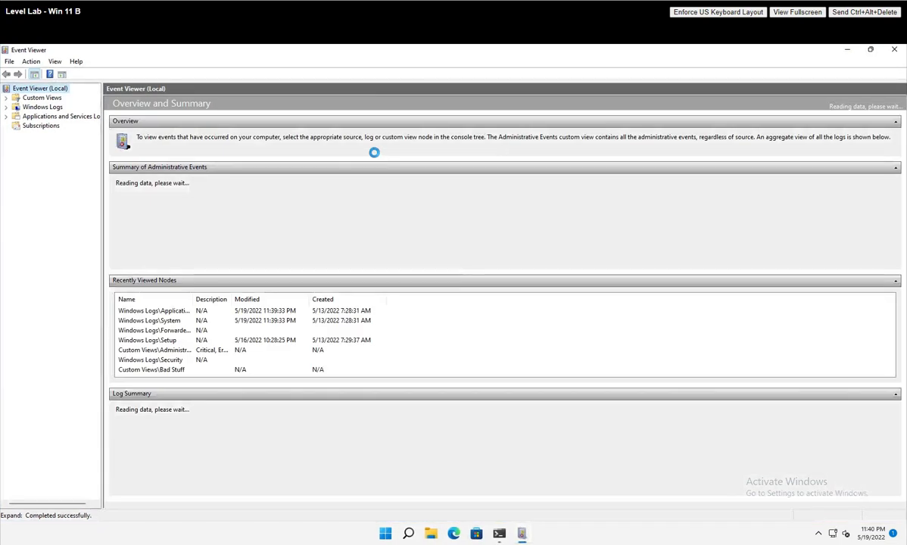
click(7, 107)
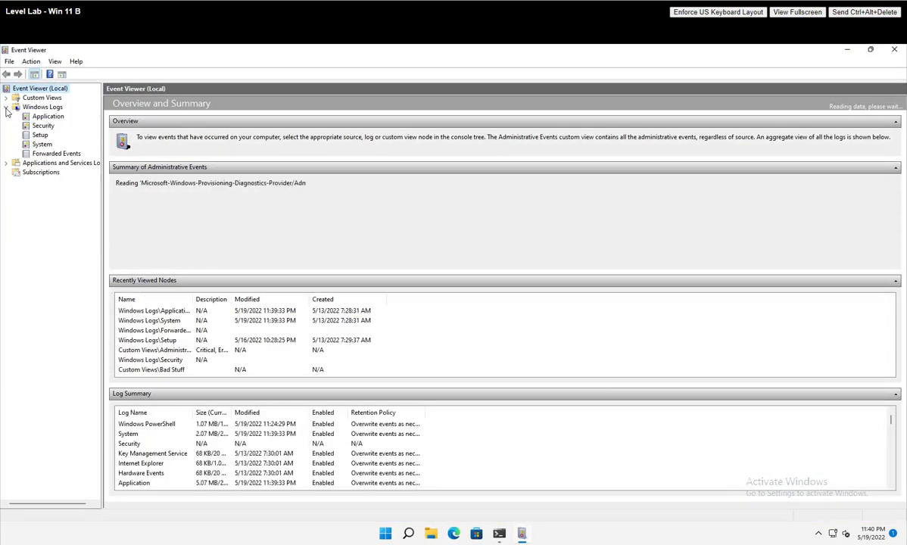
click(41, 118)
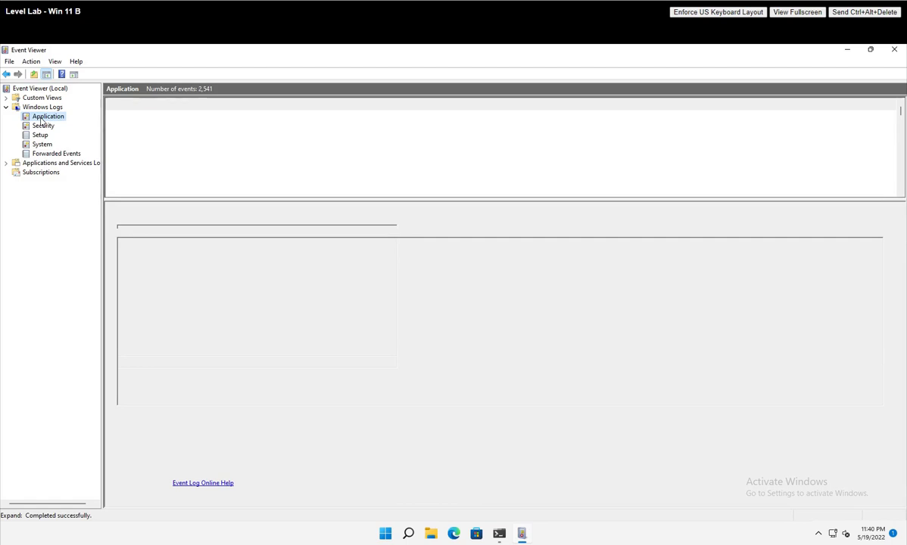
key(super+Down)
drag(308, 142, 288, 104)
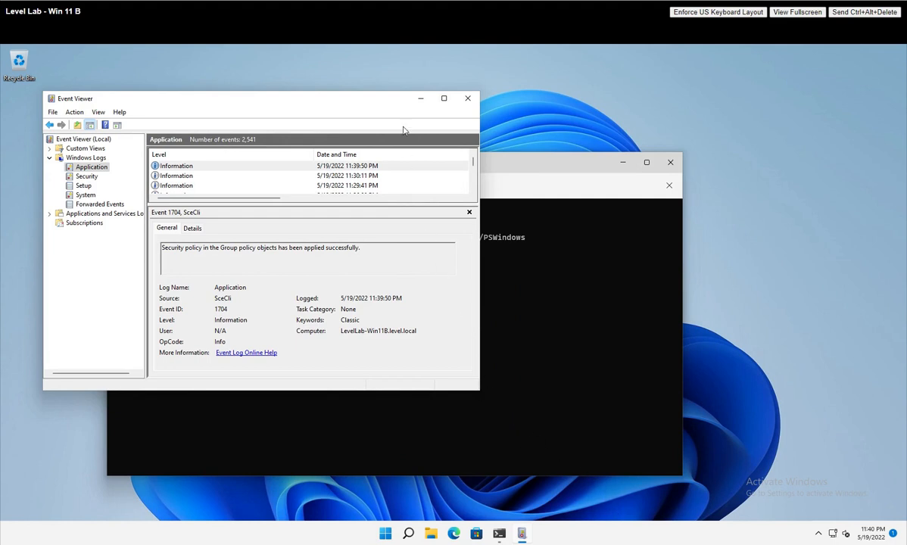
drag(374, 97, 369, 82)
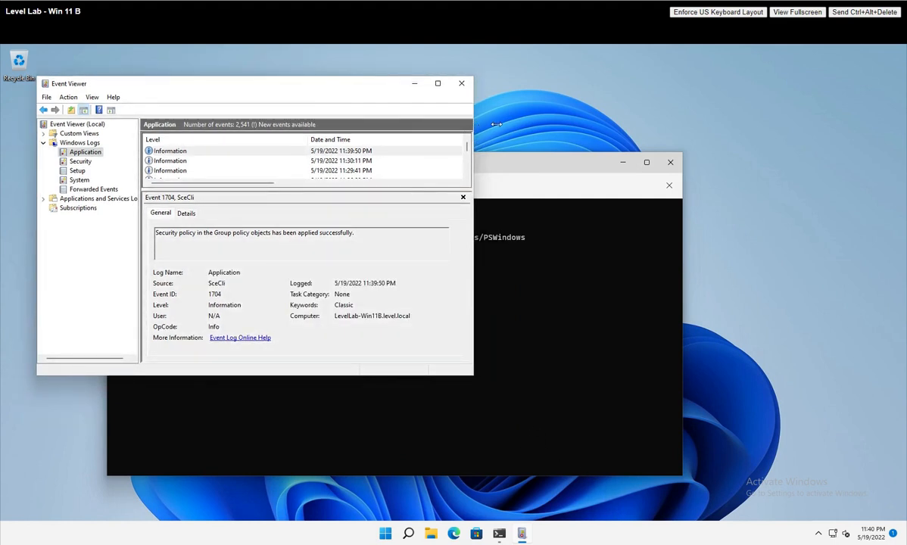
drag(496, 124, 695, 124)
Refresh the Application log and inspect the newest event from the Level source
right_click(85, 153)
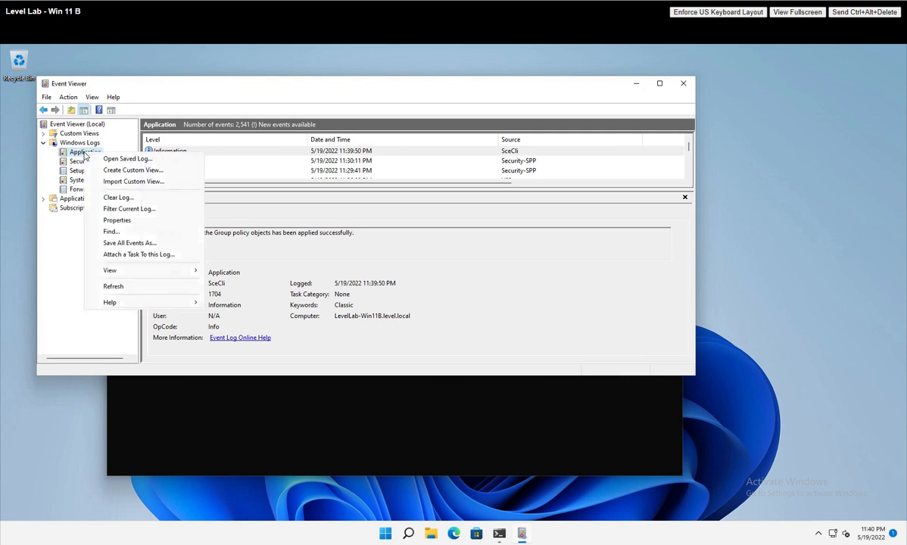
click(120, 287)
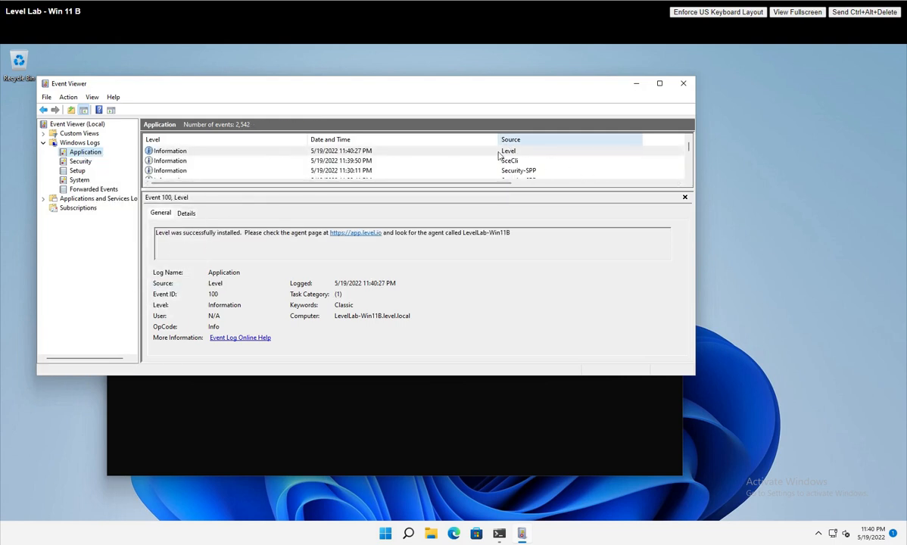
click(172, 151)
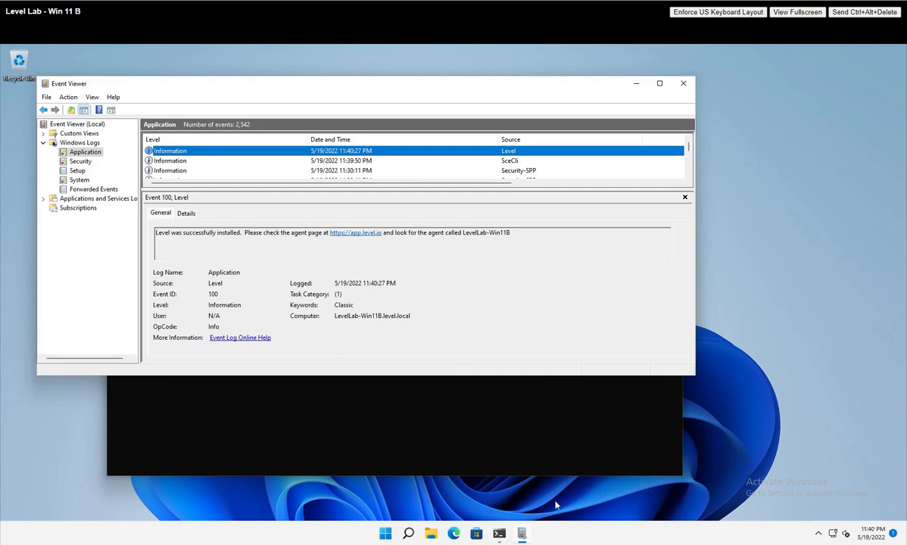
Find the Level service among Task Manager's services and check its status, and minimize Task Manager and Event Viewer
right_click(386, 534)
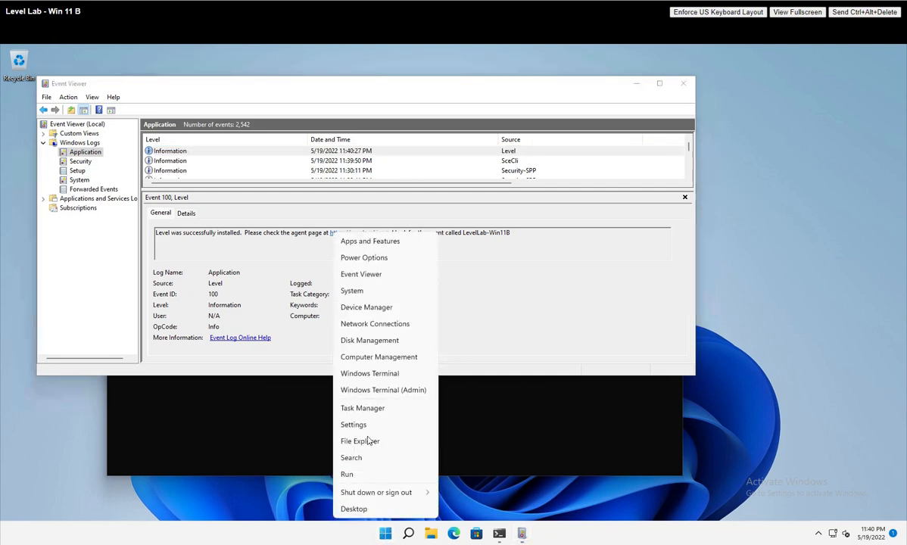
click(359, 409)
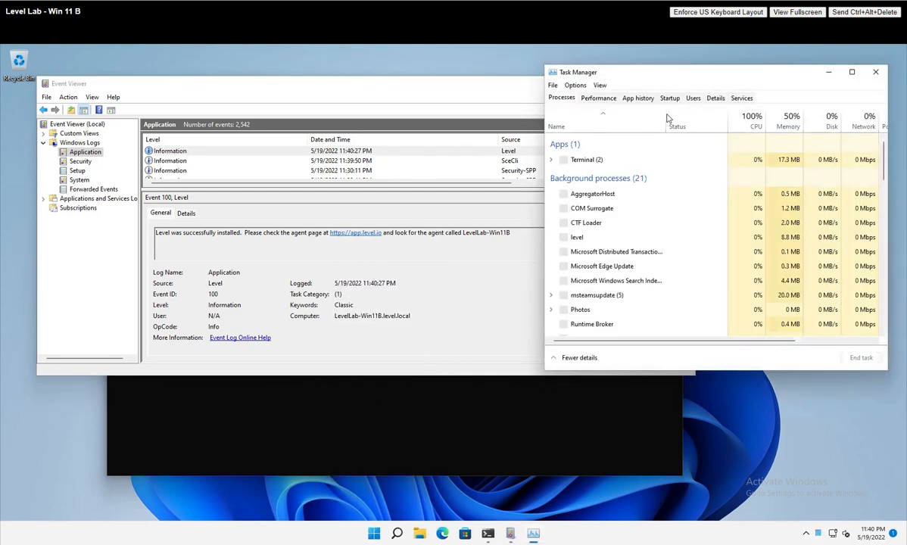
click(738, 99)
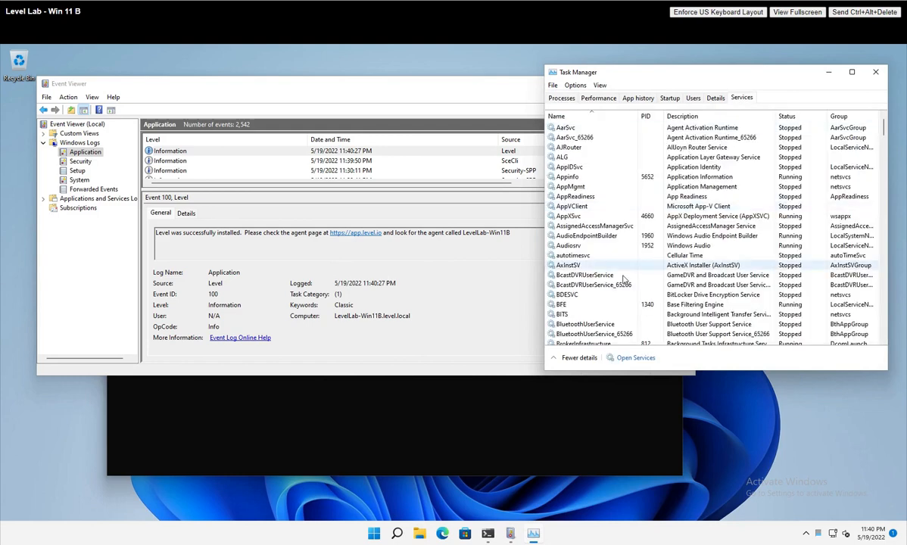
scroll(606, 273, down, 12)
scroll(605, 281, down, 20)
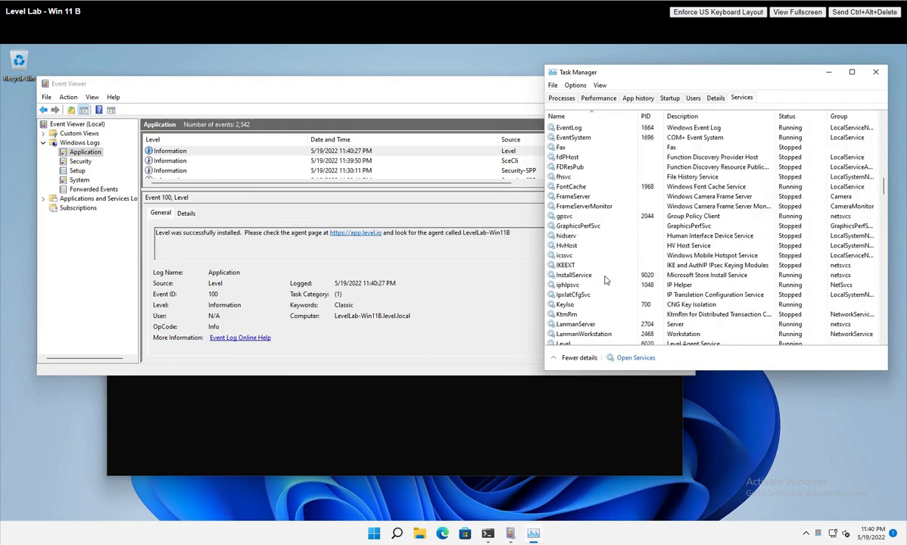
click(565, 197)
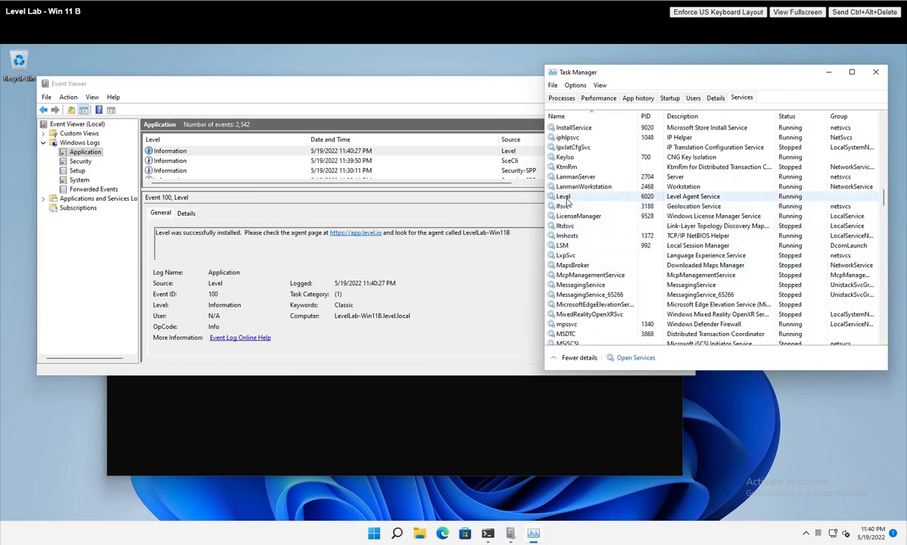
click(830, 73)
click(636, 85)
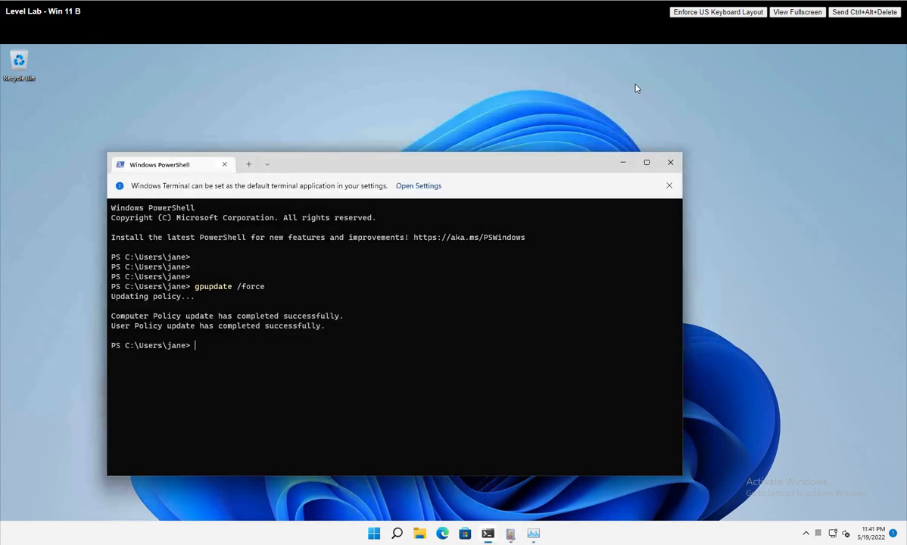